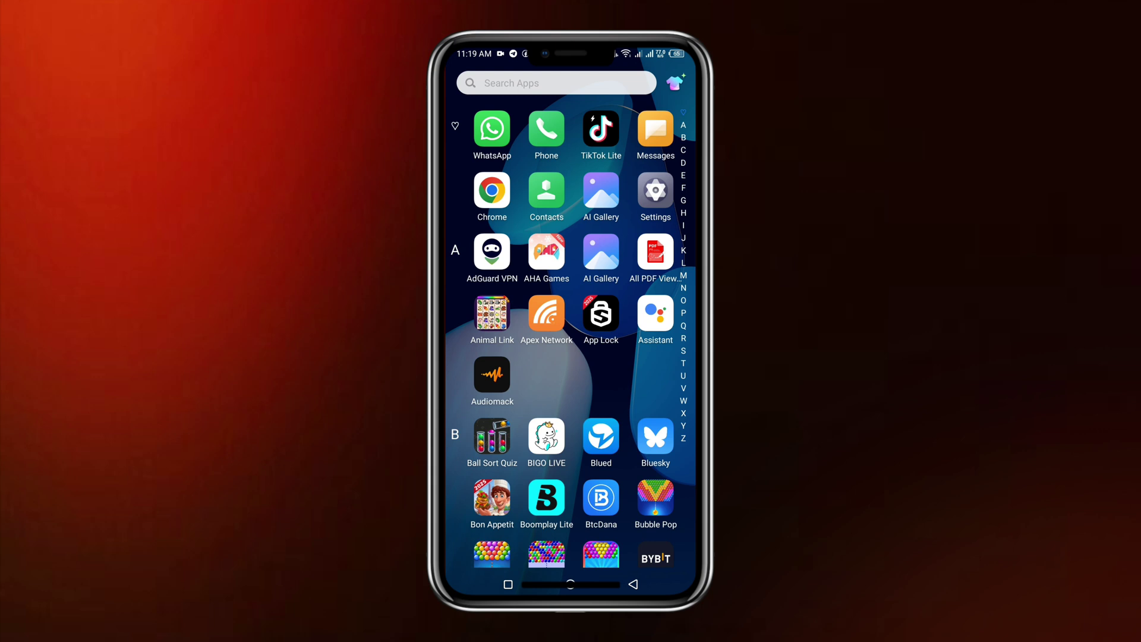
pyautogui.scroll(-3, 571, 339)
pyautogui.scroll(-3, 571, 339)
pyautogui.scroll(3, 570, 339)
pyautogui.scroll(2, 571, 339)
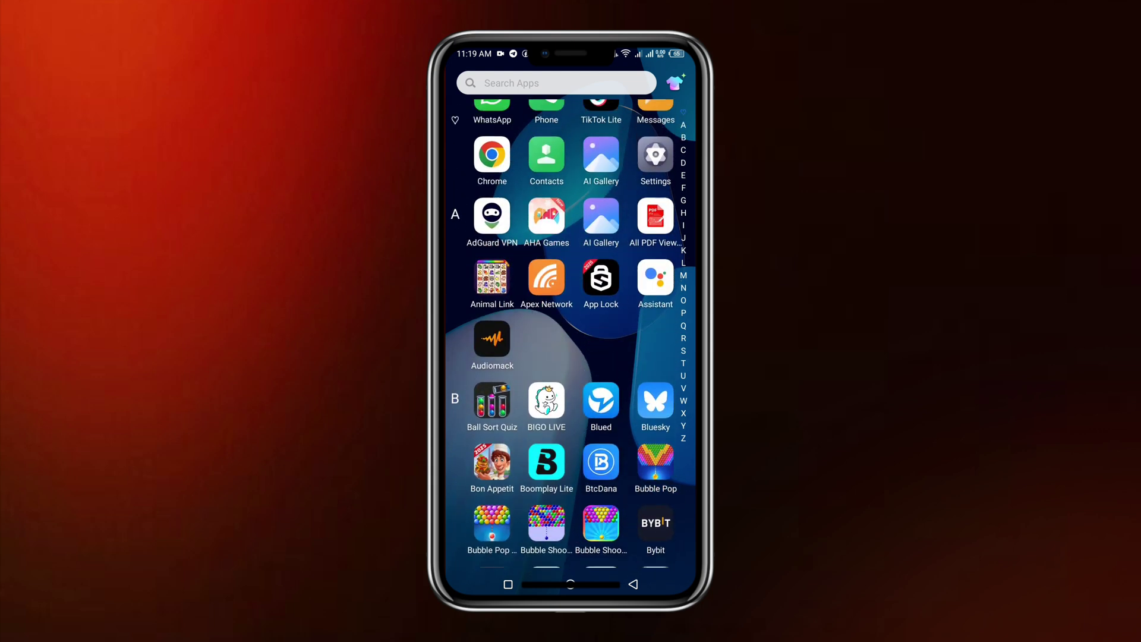
pyautogui.scroll(1, 570, 339)
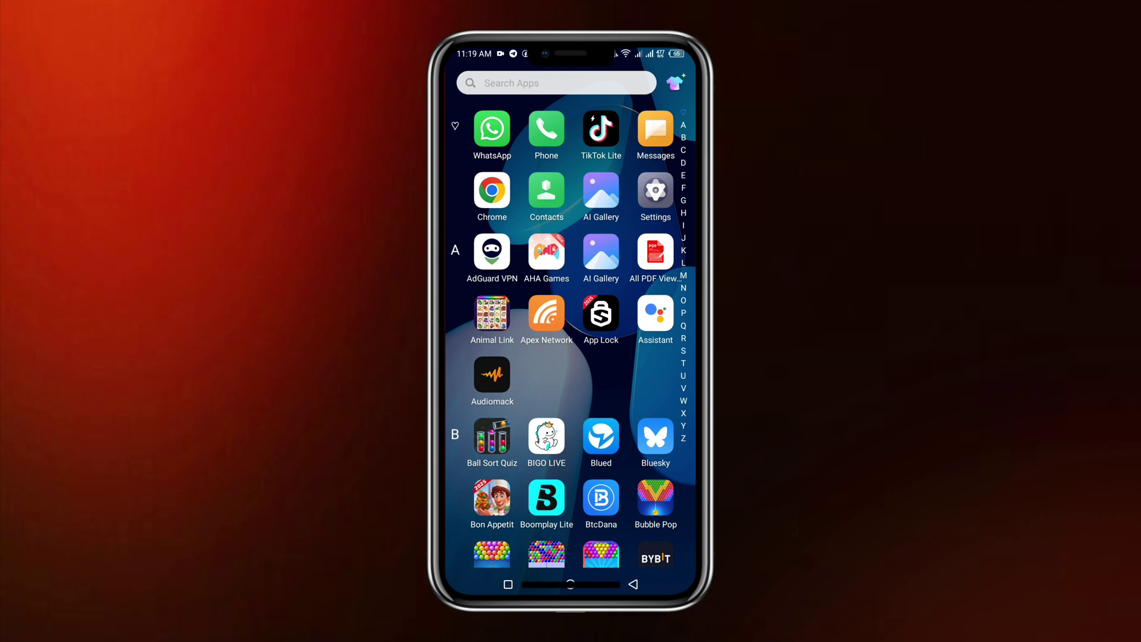
pyautogui.scroll(-10, 570, 339)
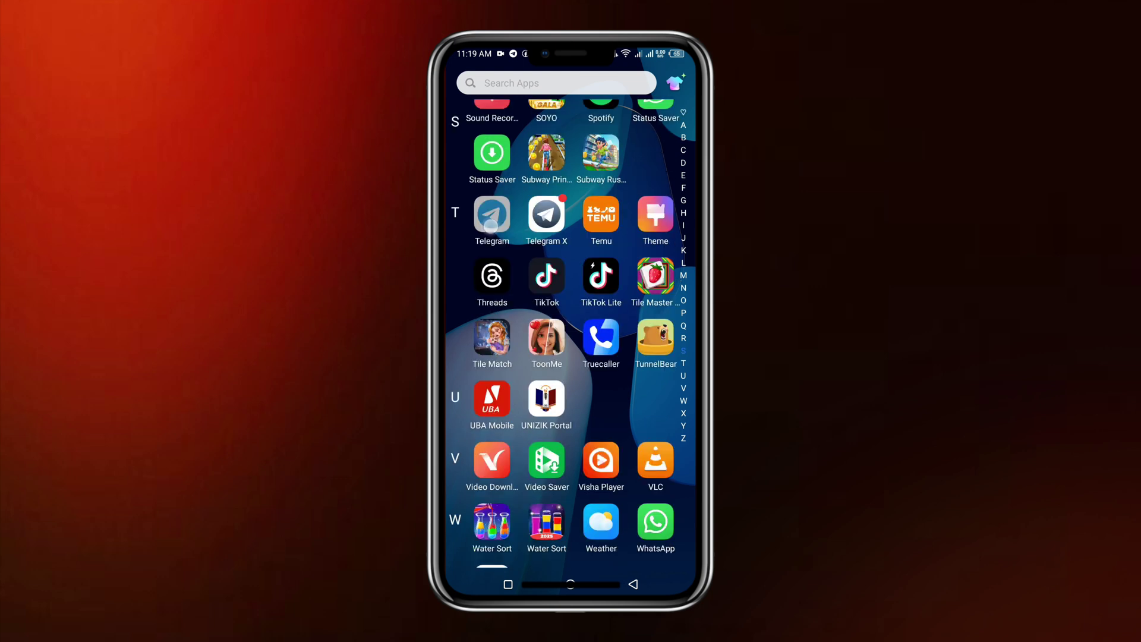
# Step: Launch Telegram and go through the menu and Settings to Data and Storage
pyautogui.click(491, 217)
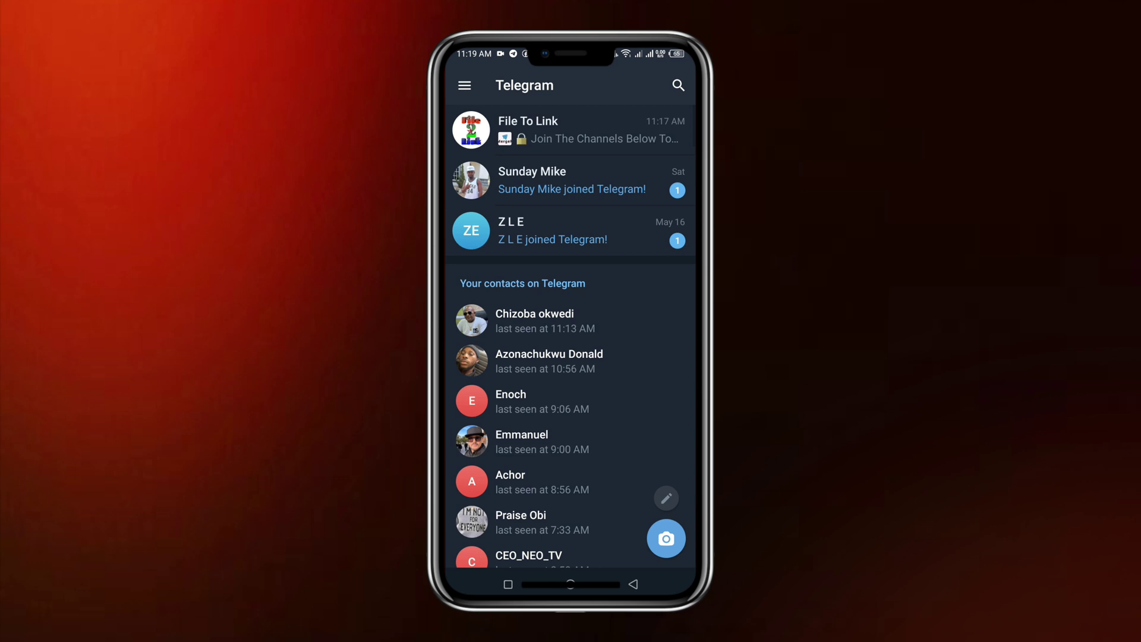
pyautogui.click(465, 85)
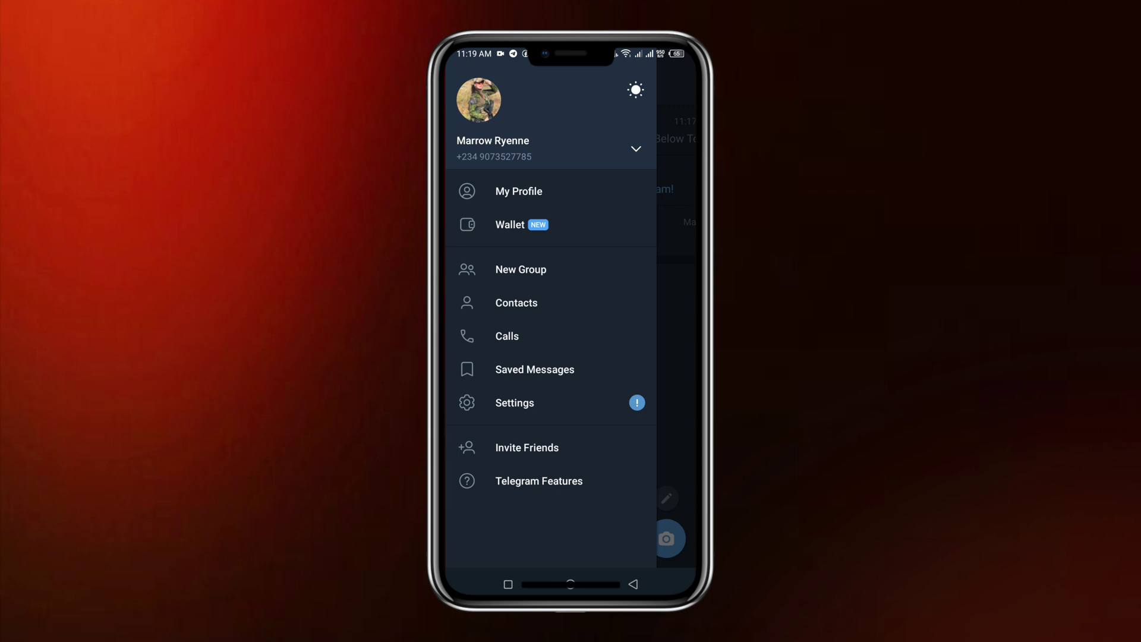
pyautogui.click(535, 402)
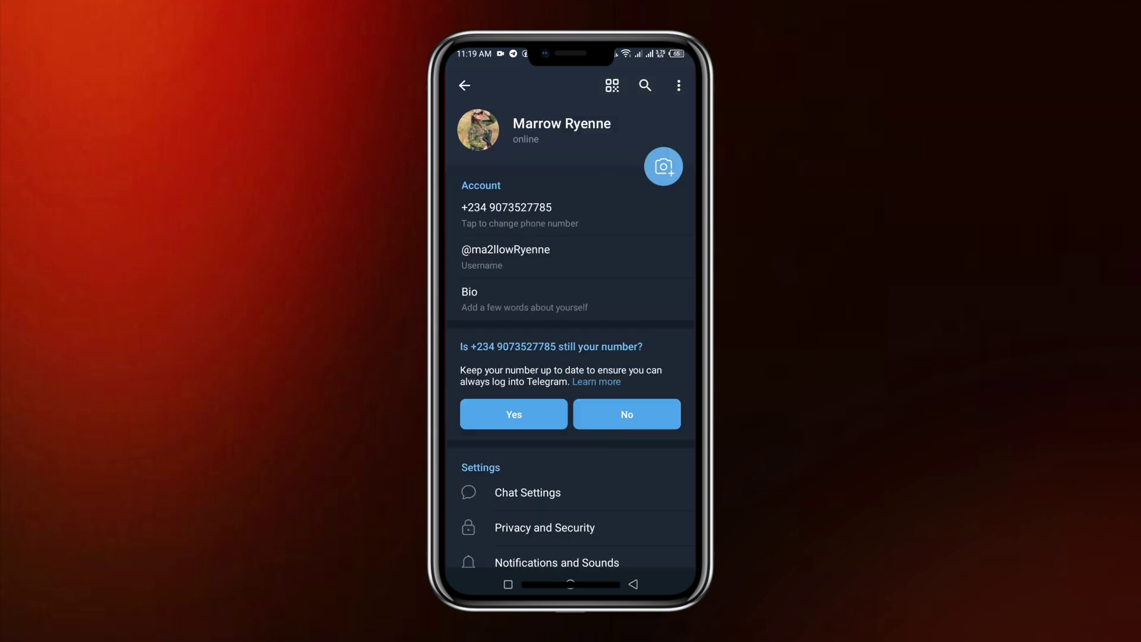
pyautogui.scroll(-5, 571, 357)
pyautogui.click(535, 230)
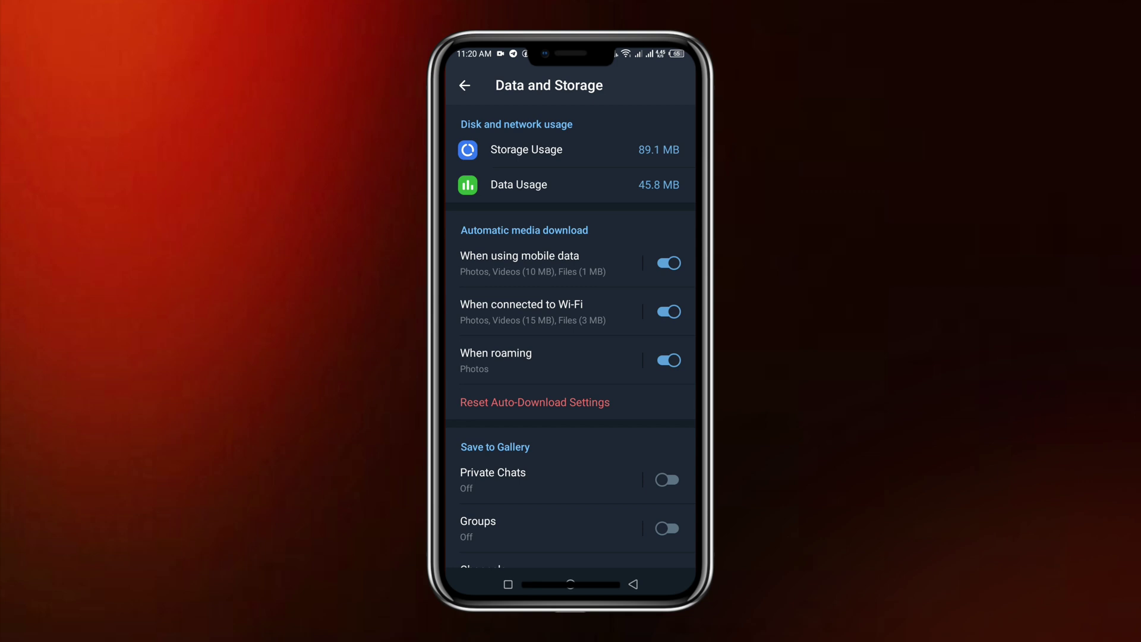
# Step: Clear the 89.1 MB media cache under Storage Usage and return to Data and Storage
pyautogui.click(526, 149)
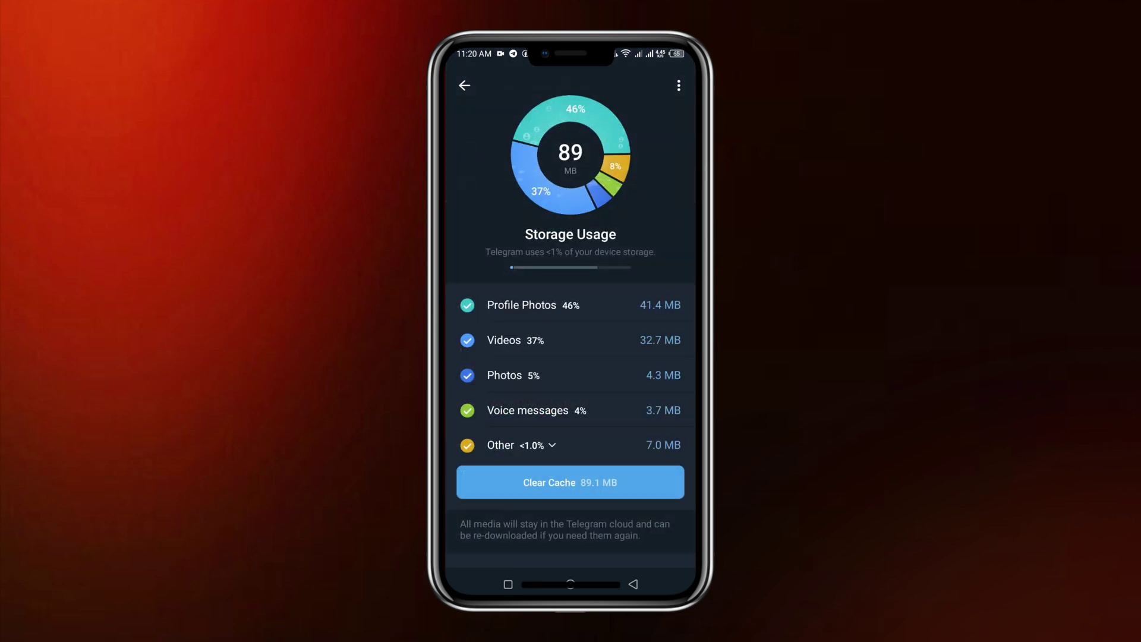
pyautogui.click(571, 482)
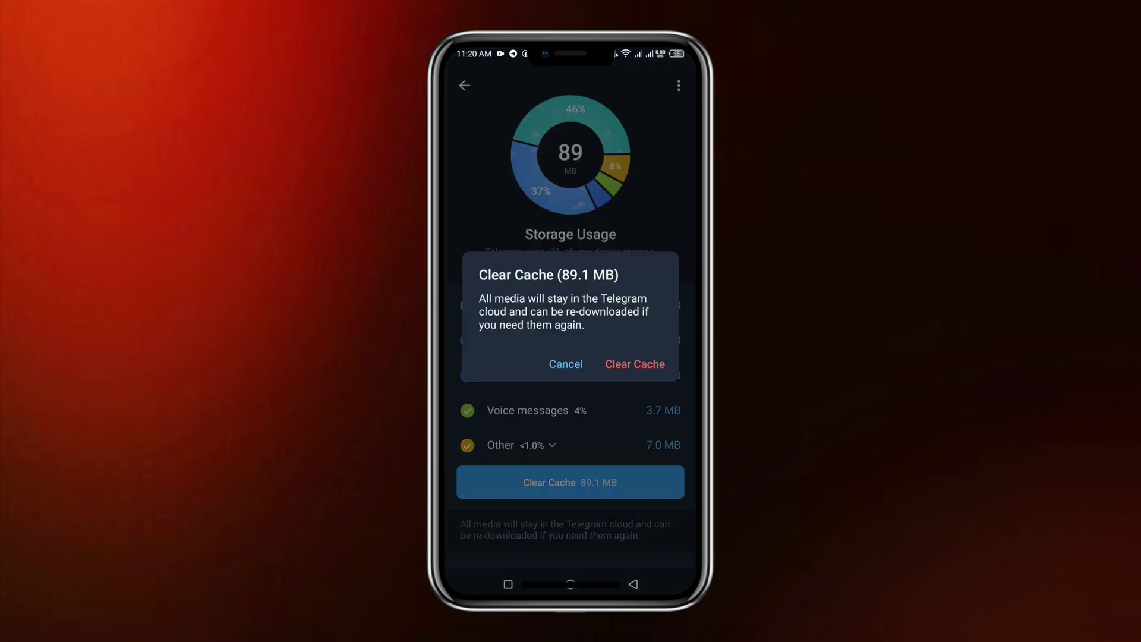
pyautogui.click(634, 365)
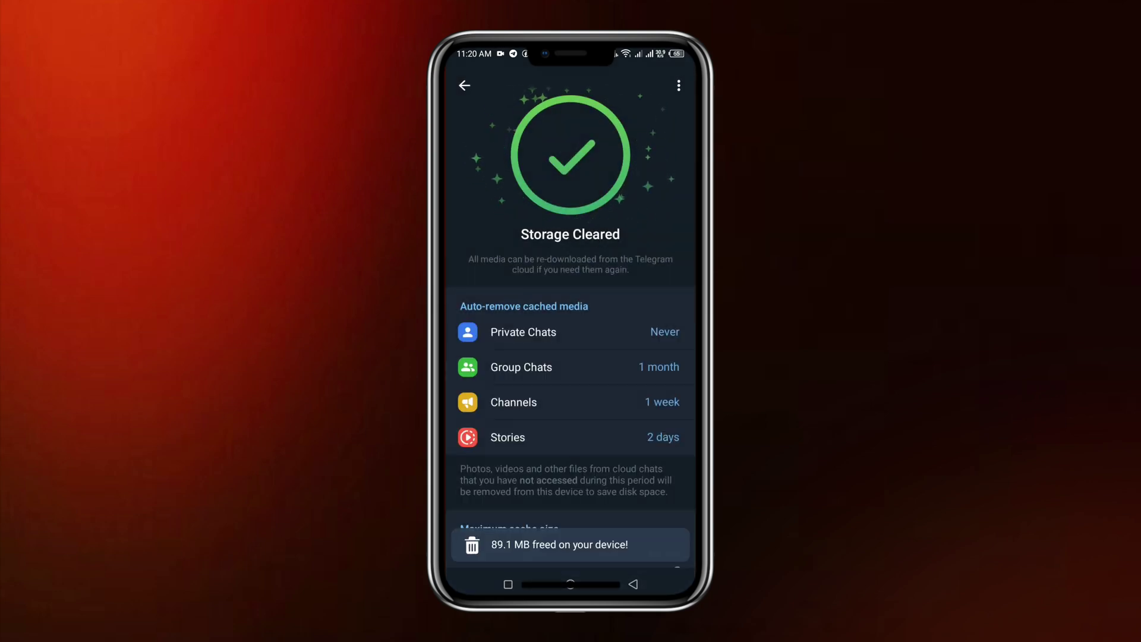
pyautogui.click(464, 84)
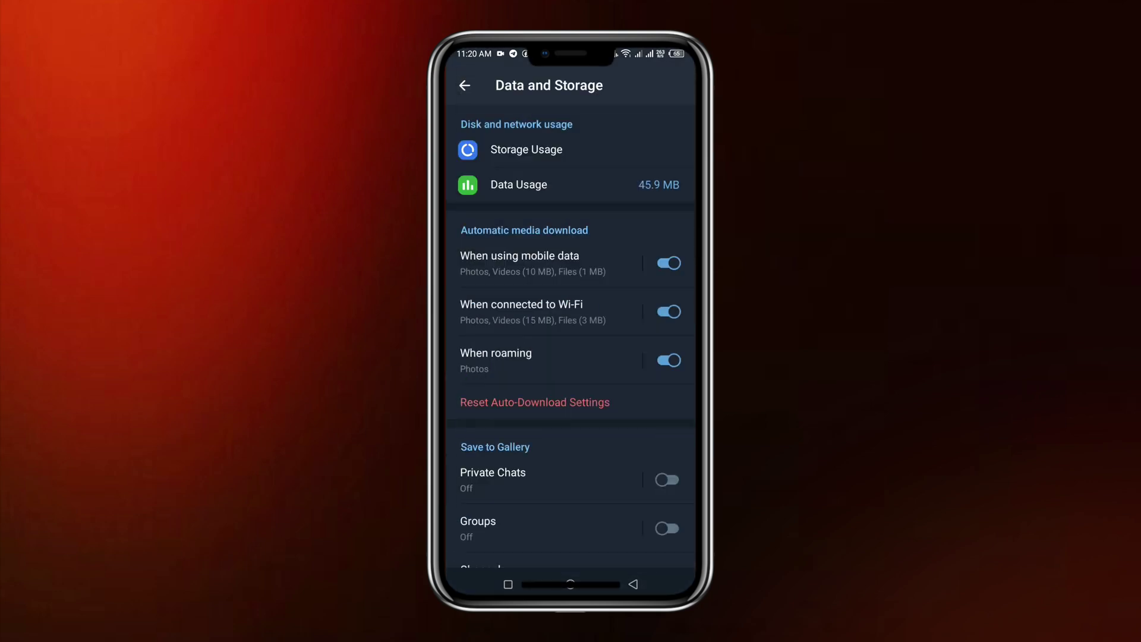
pyautogui.scroll(-2, 583, 342)
pyautogui.scroll(2, 596, 295)
# Step: Review the mobile-data auto-download toggles from Data Usage's Mobile tab, then return to Data Usage
pyautogui.click(571, 184)
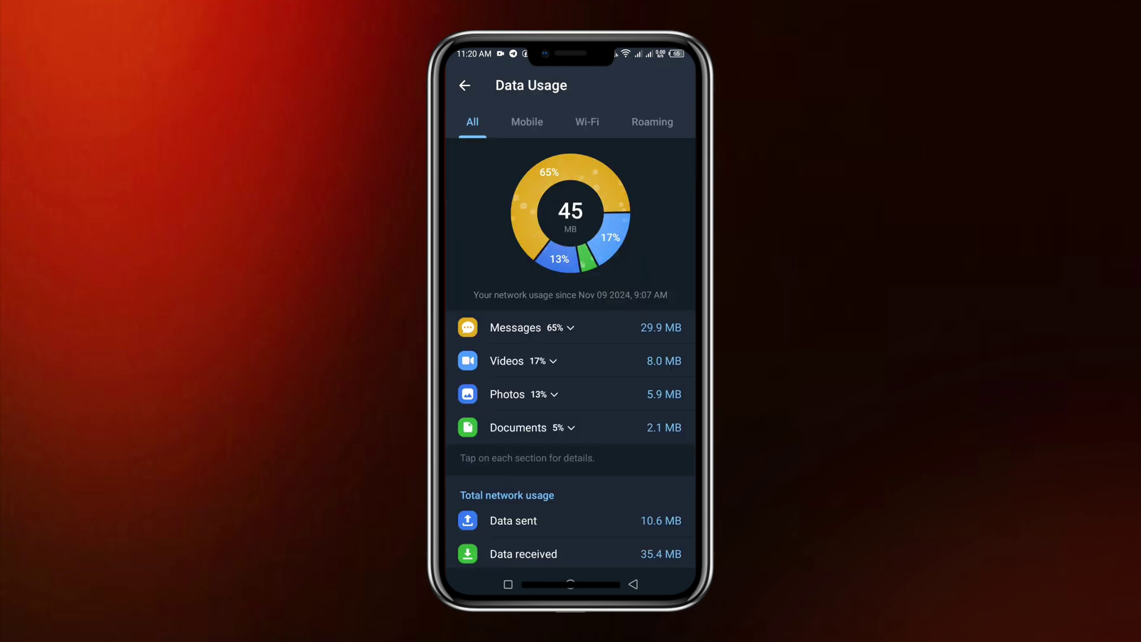
pyautogui.click(527, 121)
pyautogui.scroll(-3, 571, 356)
pyautogui.click(549, 440)
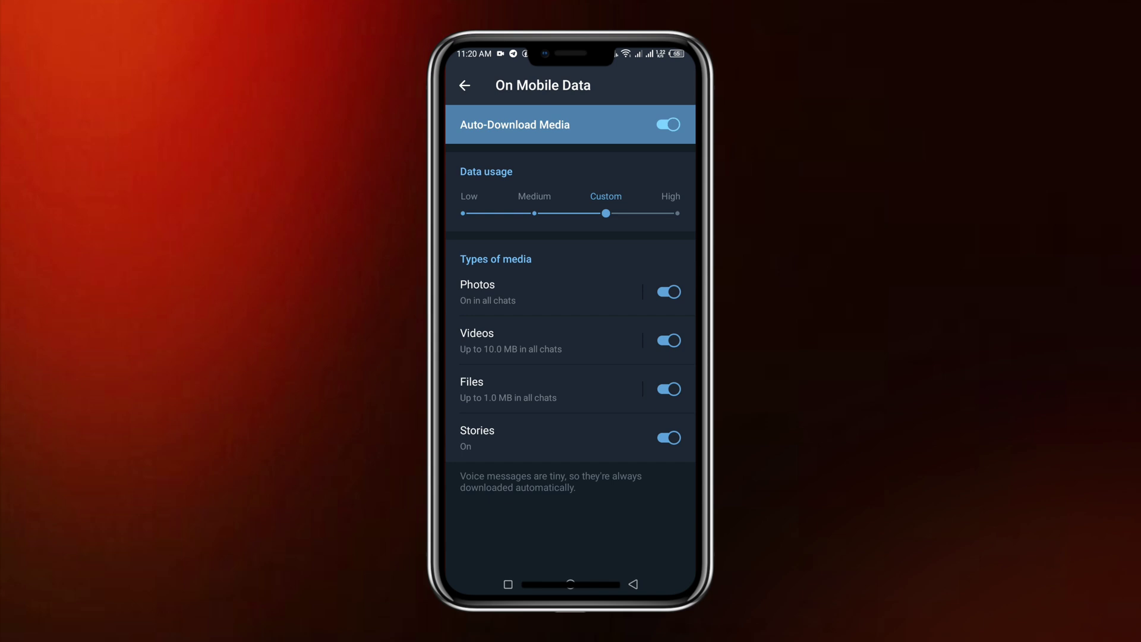
pyautogui.click(464, 85)
# Step: Keep Wi-Fi media auto-download on at High usage, then show the 0 KB roaming figures
pyautogui.click(587, 122)
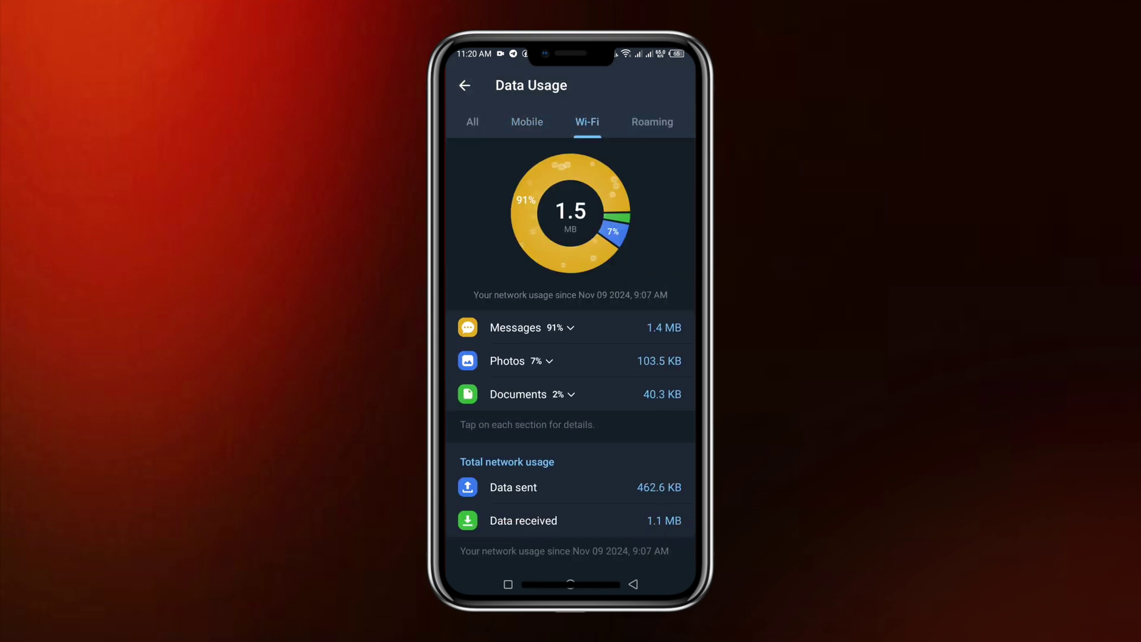
pyautogui.scroll(-3, 571, 357)
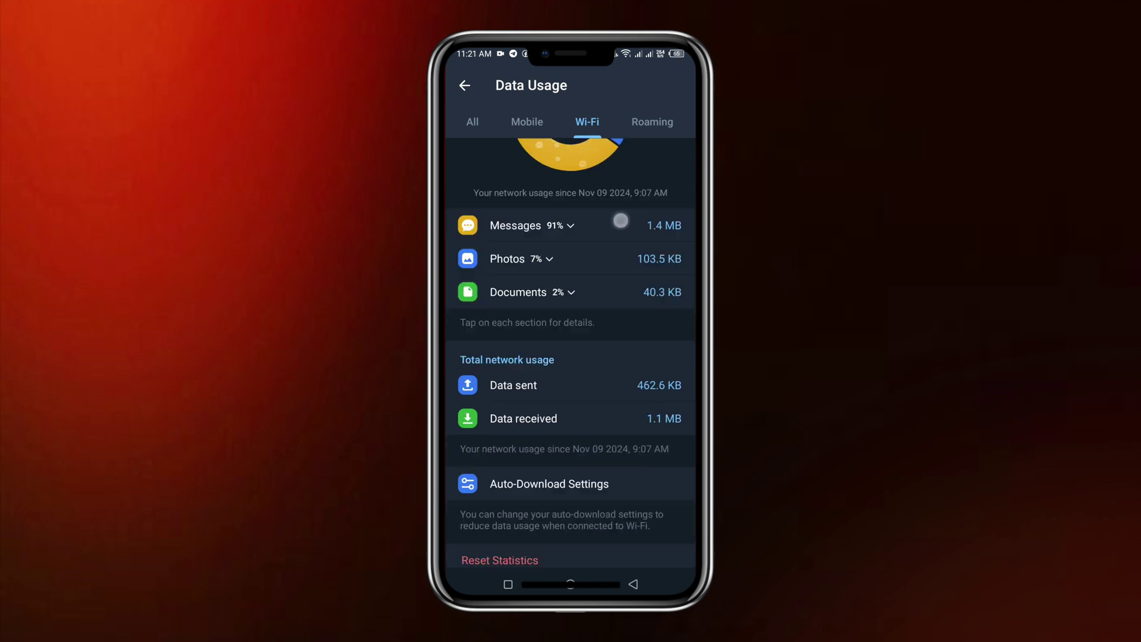
pyautogui.click(545, 437)
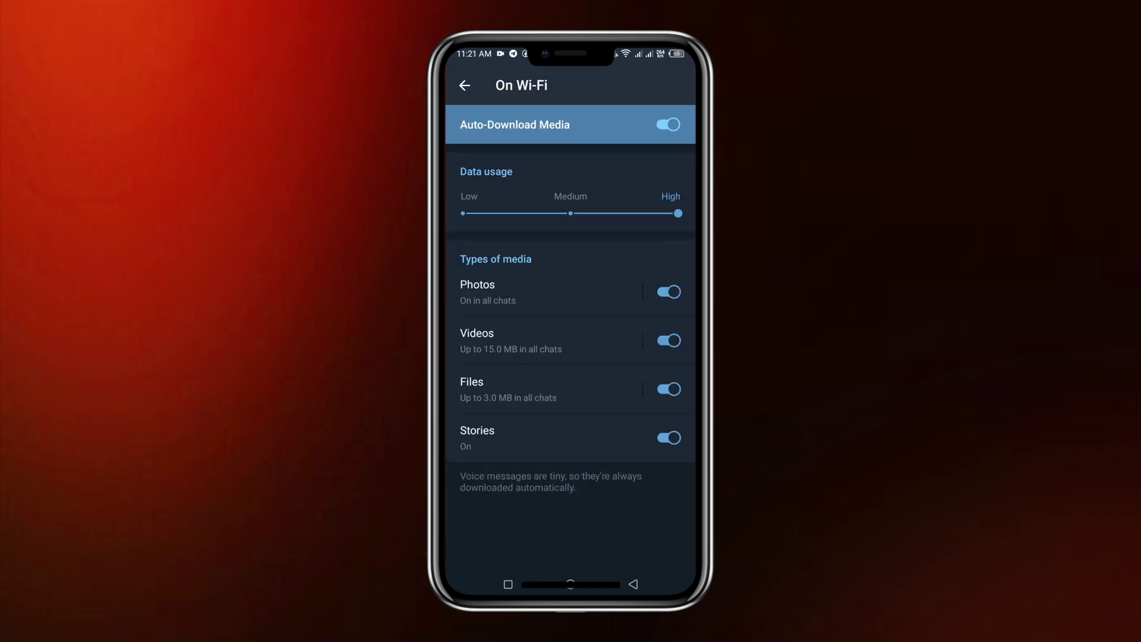
pyautogui.click(668, 123)
pyautogui.click(464, 85)
pyautogui.click(651, 121)
pyautogui.scroll(-3, 579, 460)
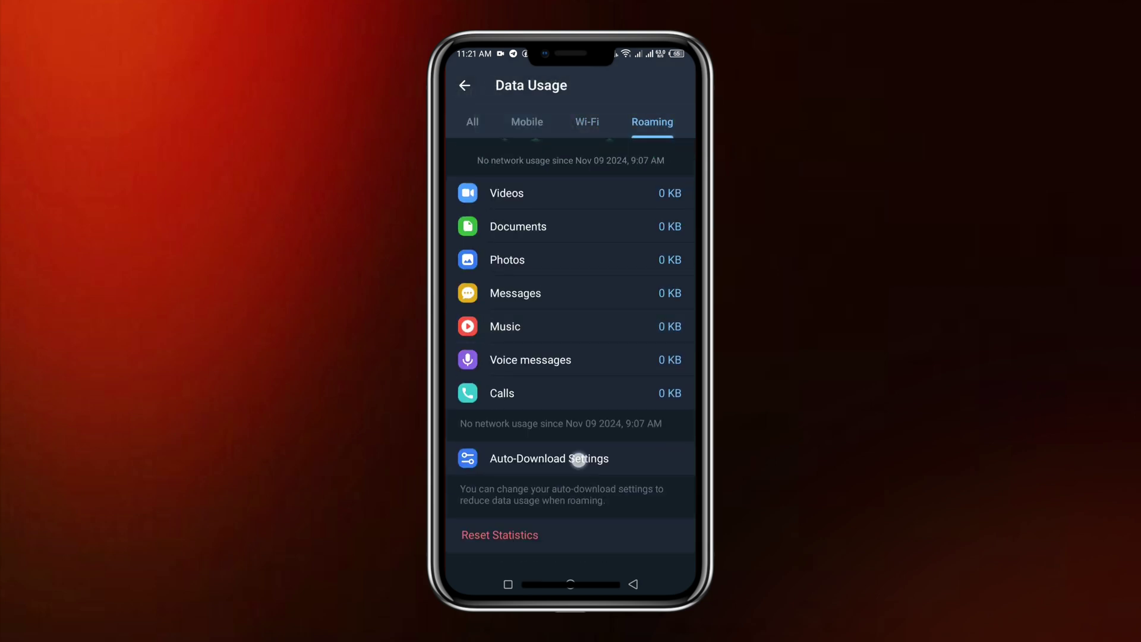
# Step: Keep roaming media auto-download on (photos only), then back out to the main Settings list
pyautogui.click(578, 460)
pyautogui.click(667, 124)
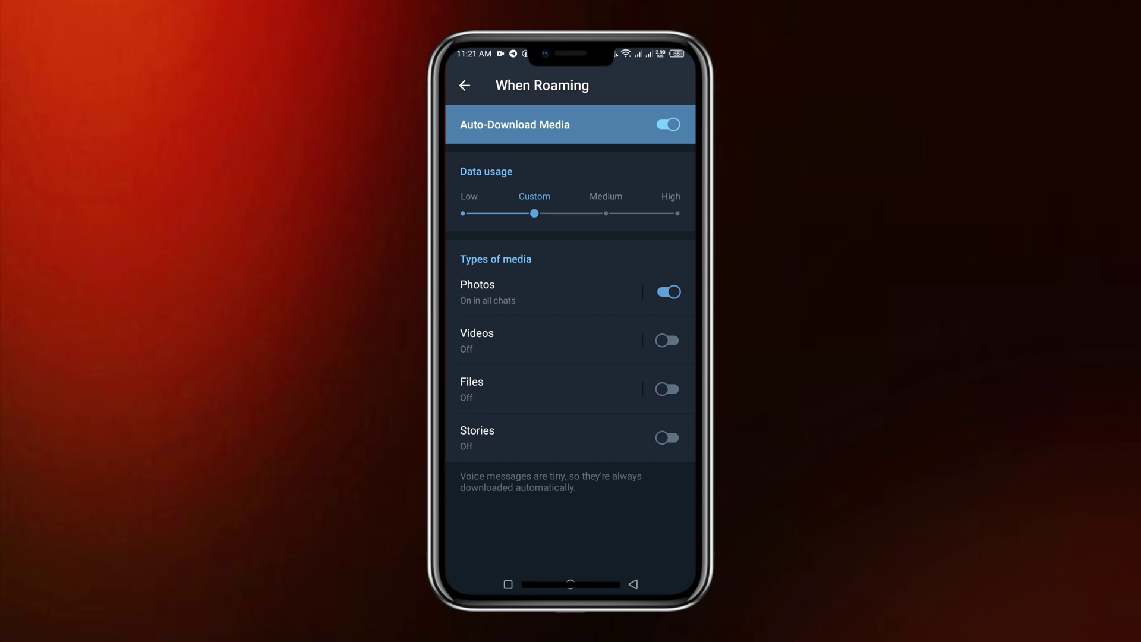
pyautogui.click(464, 85)
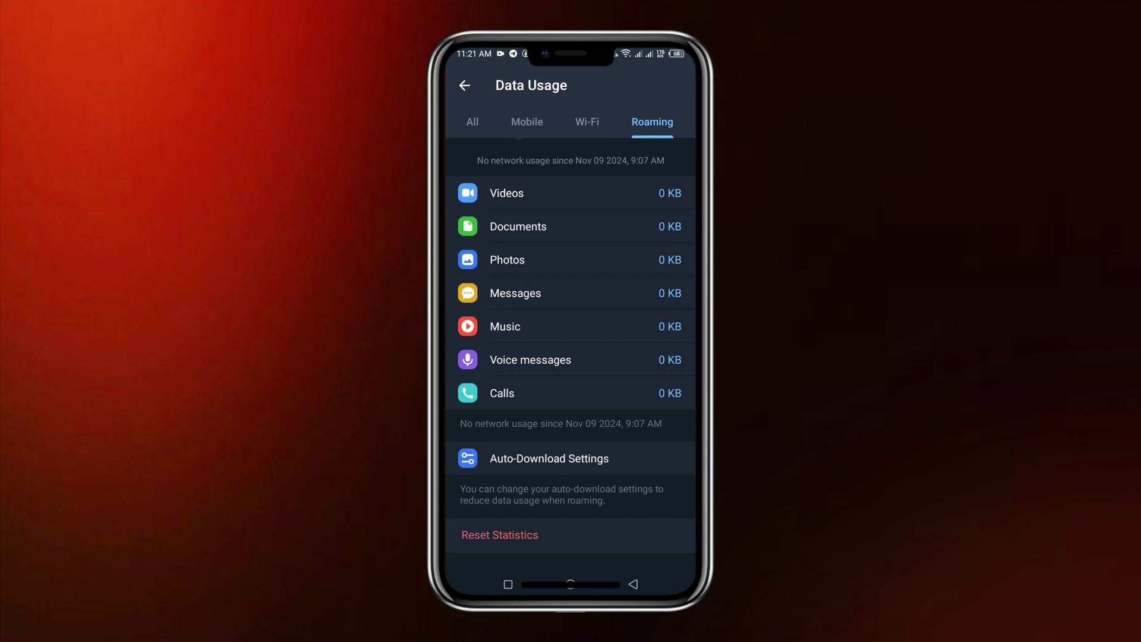
pyautogui.click(465, 85)
pyautogui.click(465, 85)
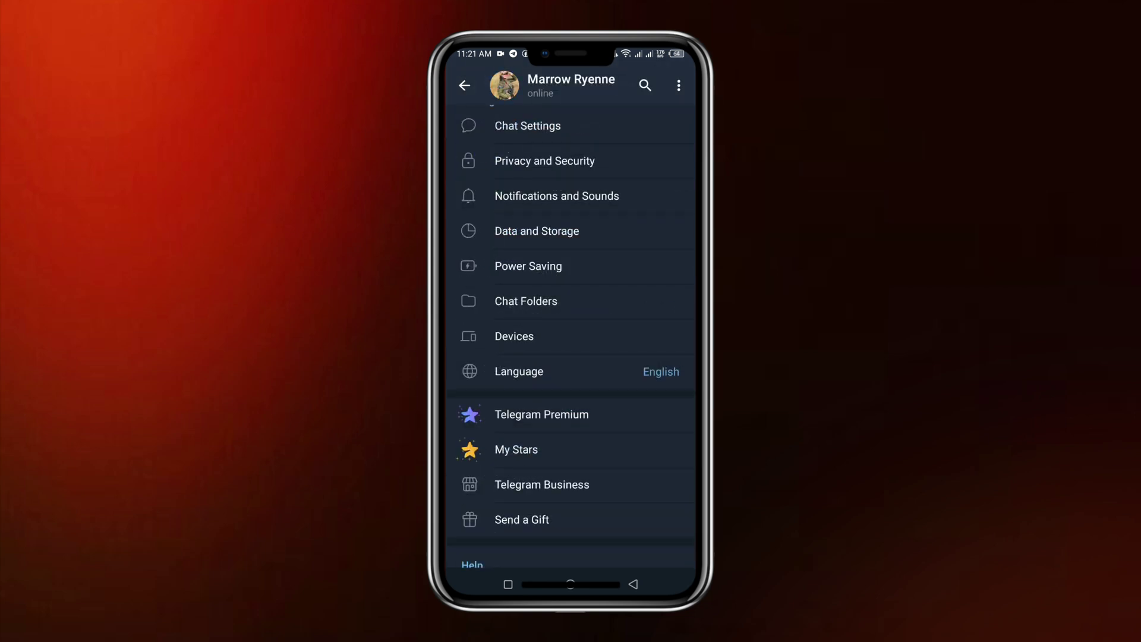
# Step: Leave Settings to return to the chat list
pyautogui.click(464, 85)
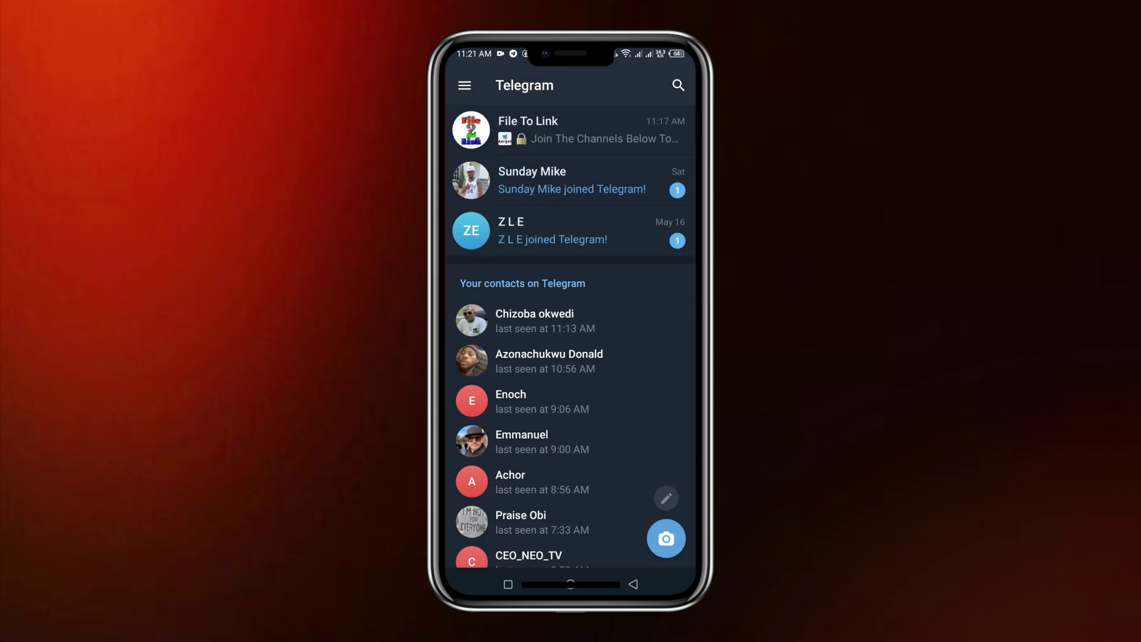
pyautogui.moveTo(609, 366); pyautogui.dragTo(615, 395)
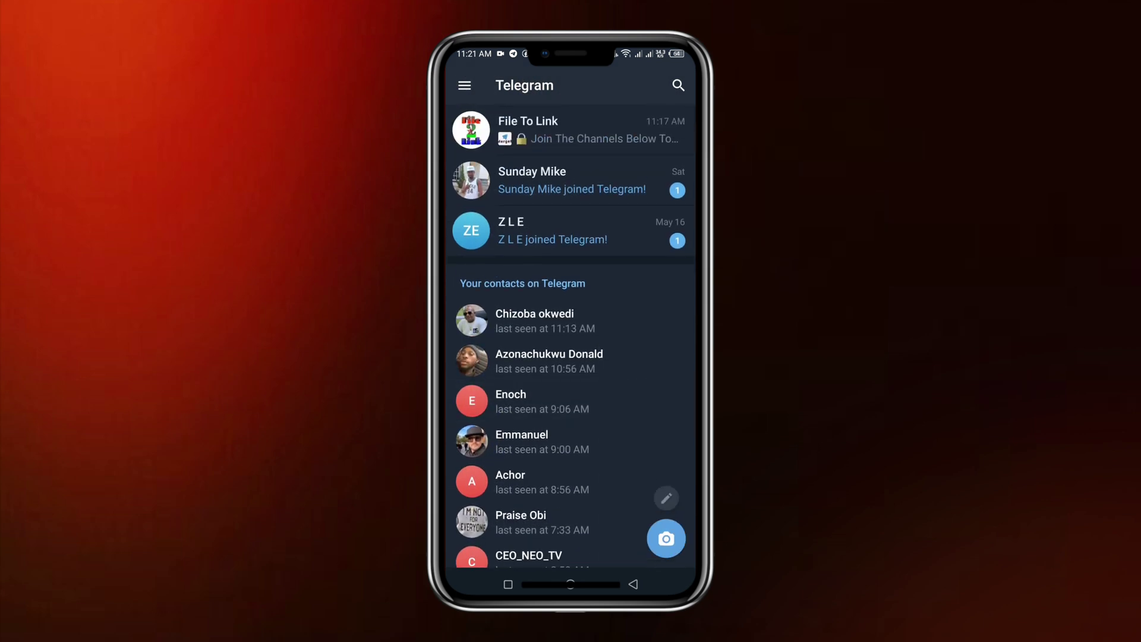